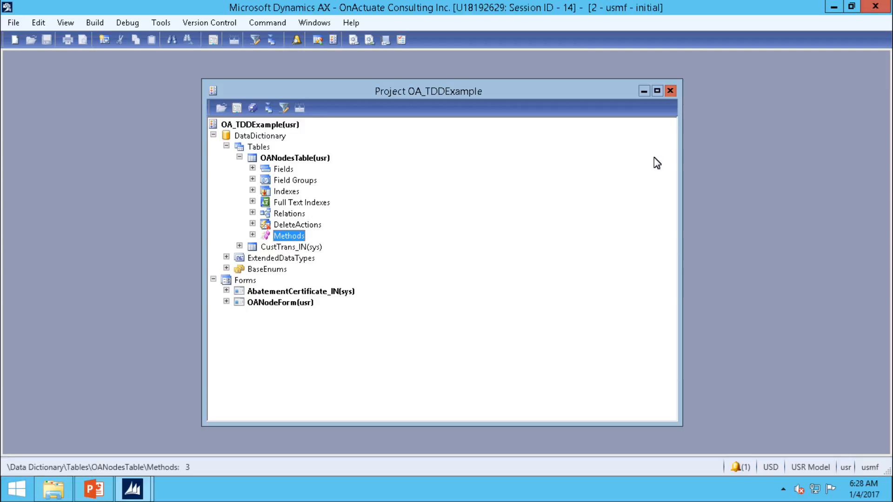
Step: Create the TDD for project OA_TDDExample on the usr layer at C:\TDD\OA_TDDExample and dismiss the Infolog
click(155, 23)
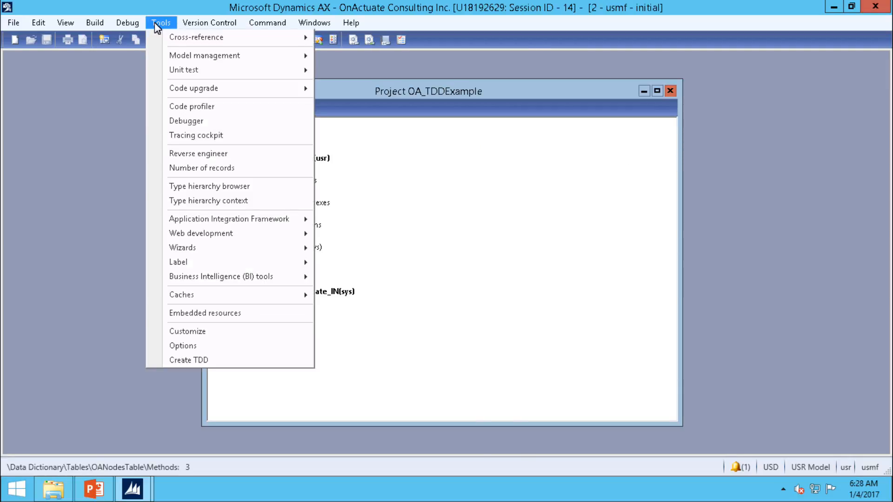
click(193, 363)
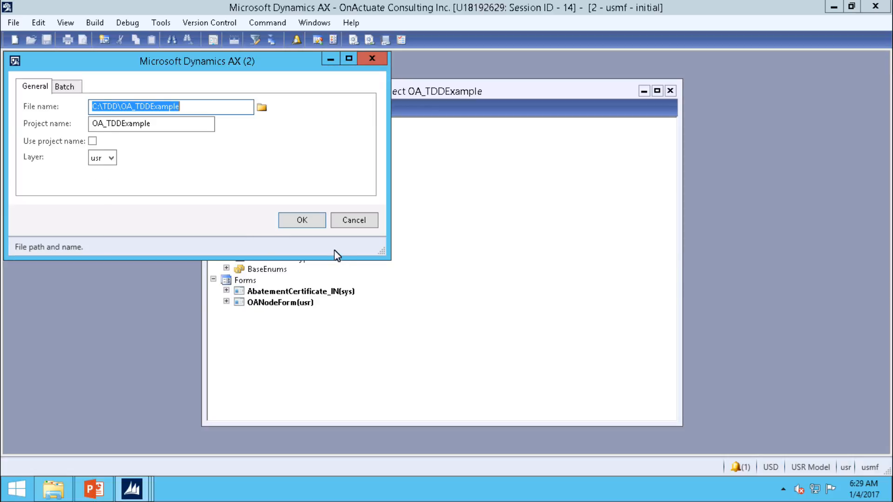
click(316, 222)
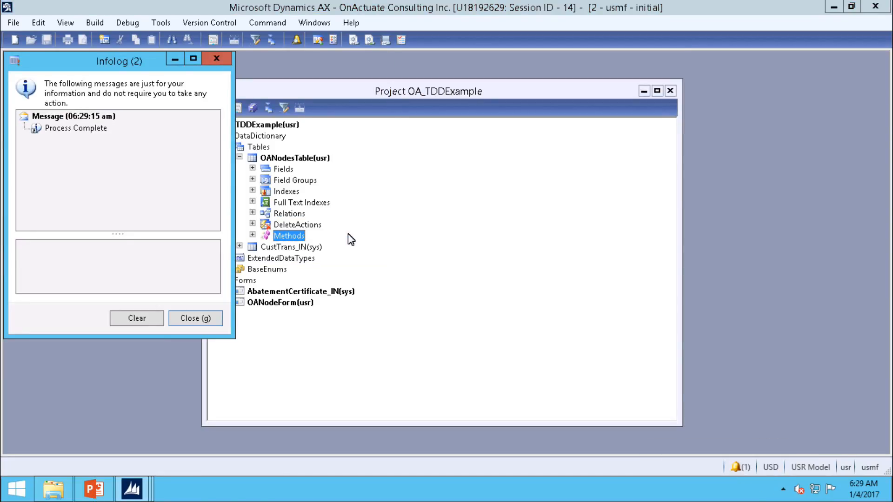
click(199, 320)
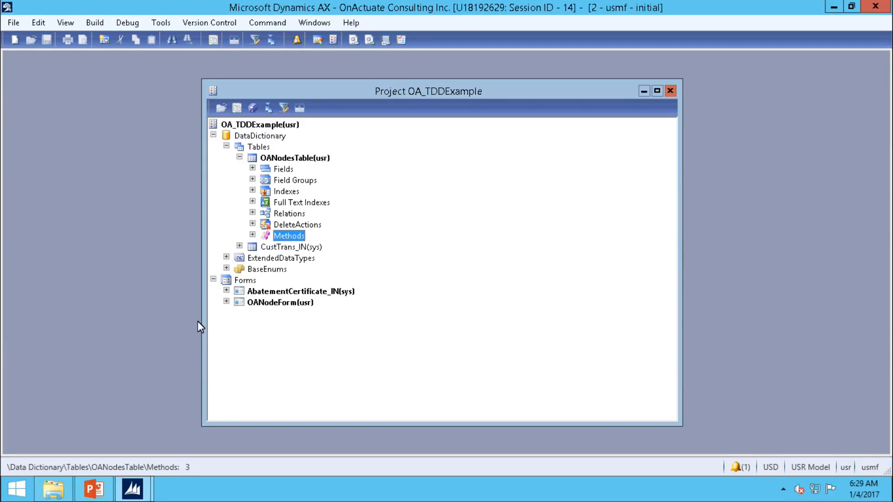
Step: Switch to File Explorer and open the OA_TDDExample workbook from the TDD folder in Excel
click(53, 488)
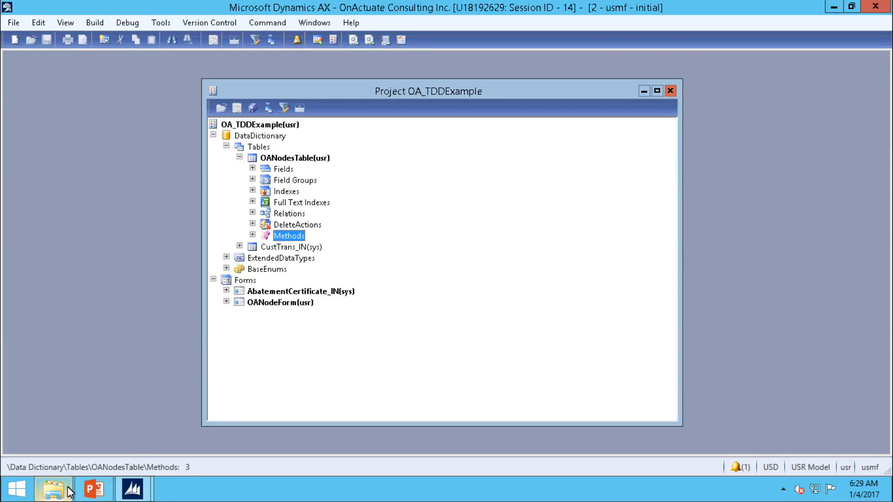
click(372, 161)
double_click(370, 161)
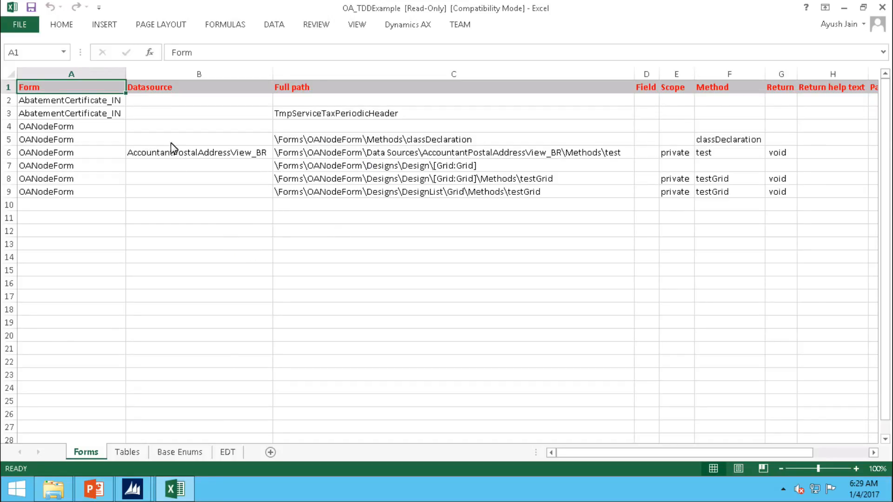
Step: Switch back to the Dynamics AX project and compare the usr and sys versions of table CustTrans_IN, inspecting the differing fields and methods
click(843, 10)
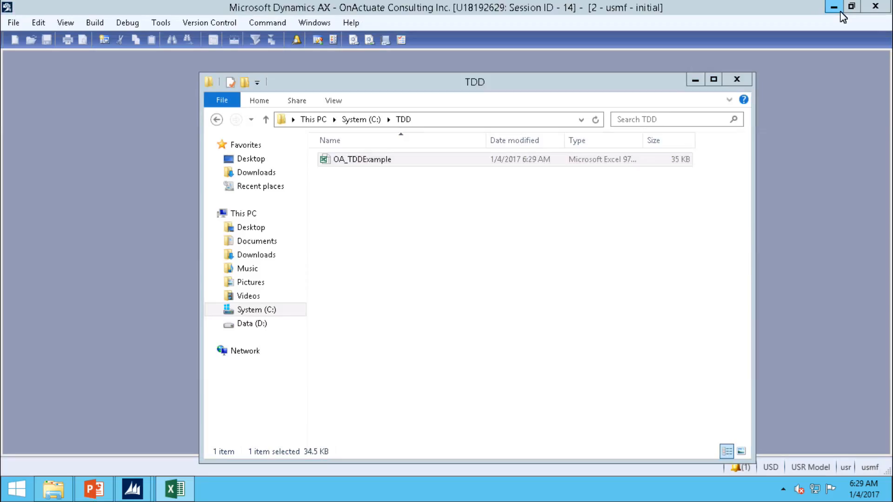
click(148, 492)
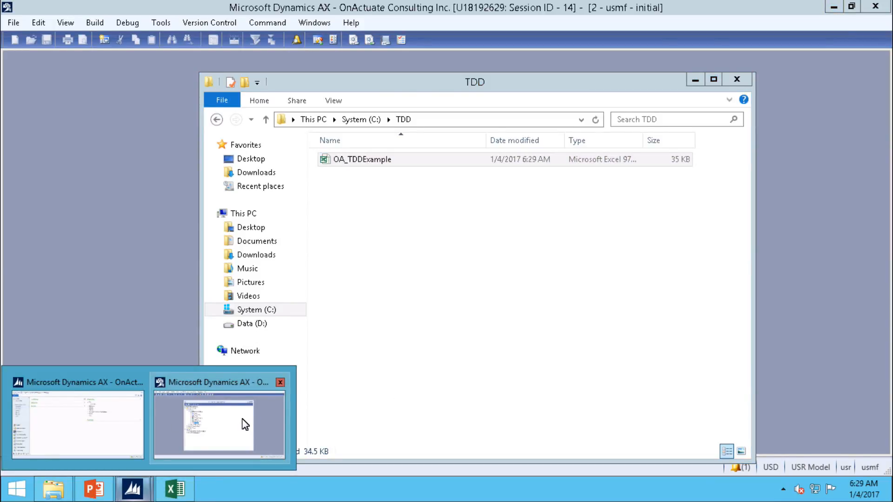
click(245, 424)
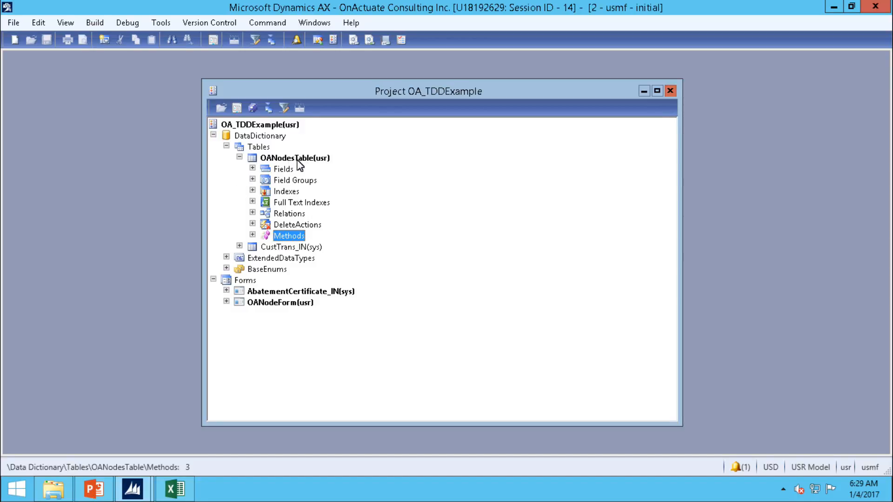
right_click(286, 247)
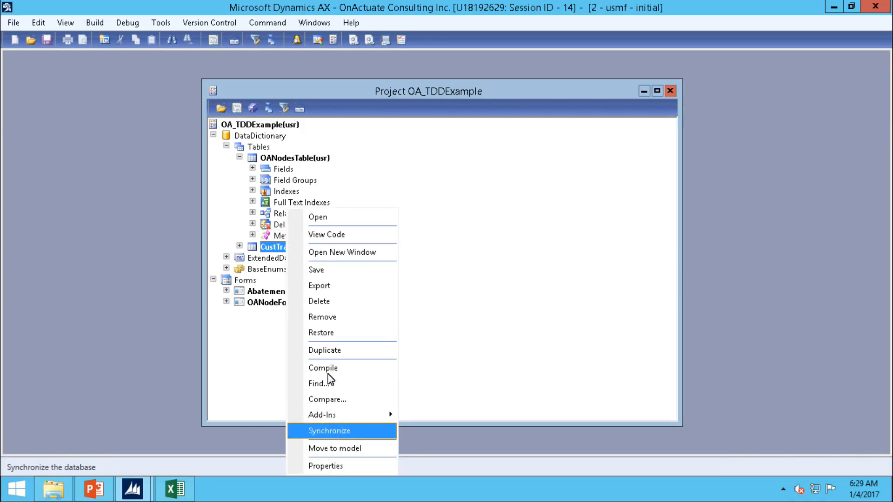
click(328, 400)
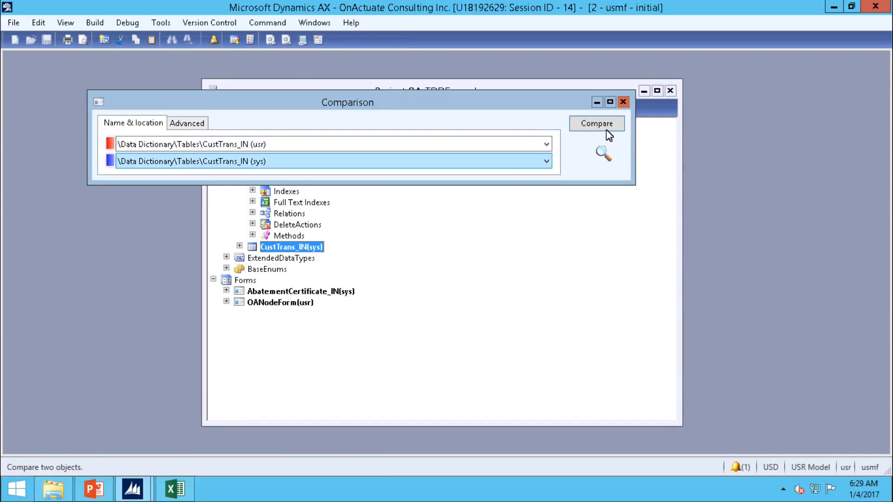
click(597, 123)
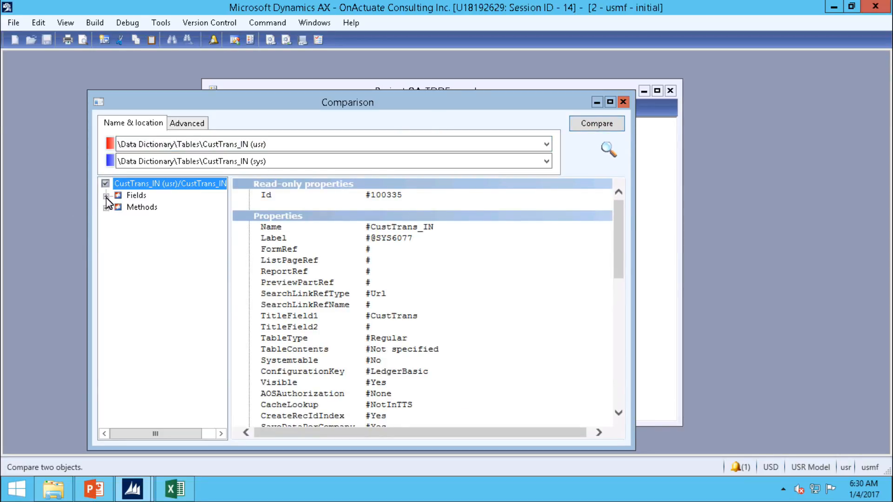
click(107, 196)
click(106, 219)
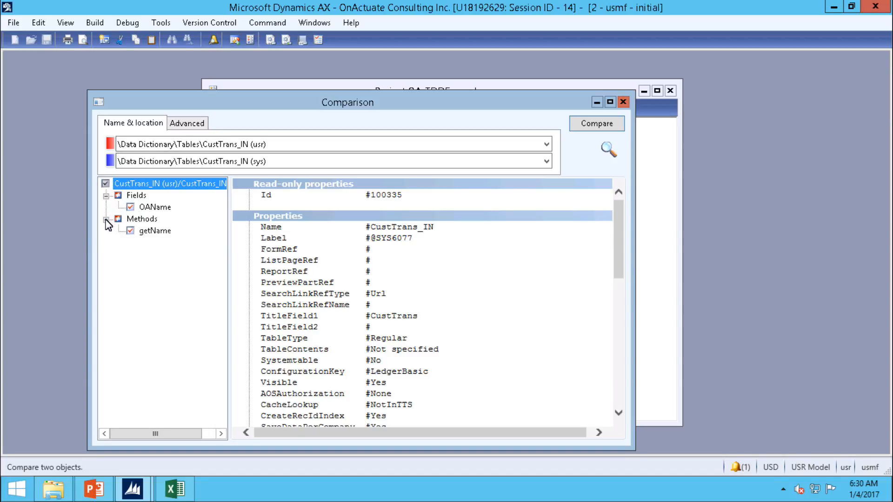
click(623, 101)
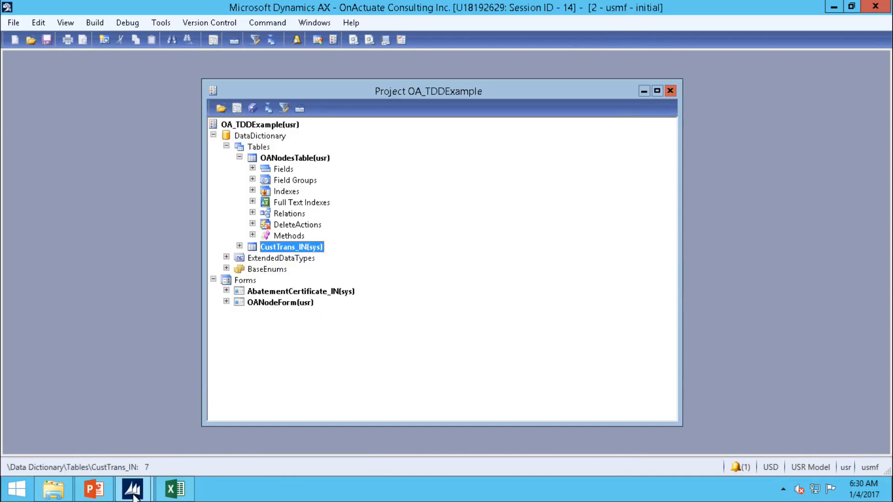
Step: Switch to the Excel workbook and review the table, field and method parameter columns on the Tables sheet
click(174, 497)
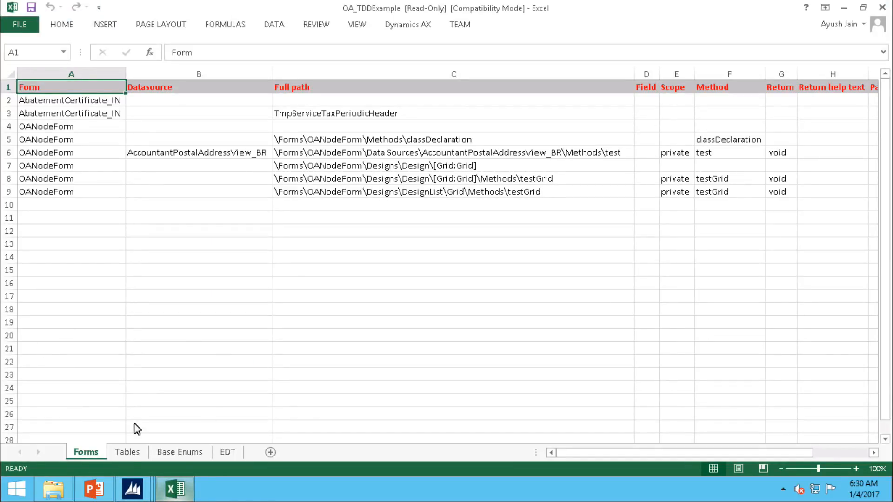
click(122, 453)
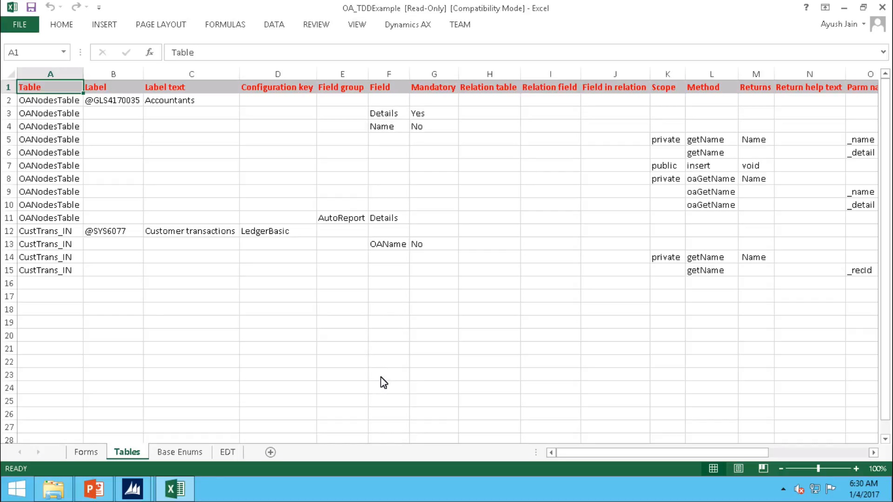
mouse_move(621, 453)
mouse_down()
mouse_move(834, 457)
mouse_move(605, 454)
mouse_up()
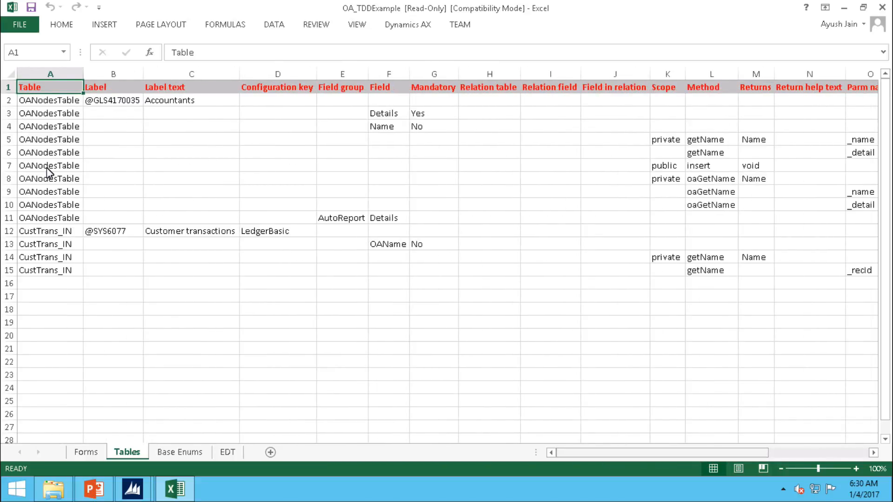
drag(754, 457, 785, 462)
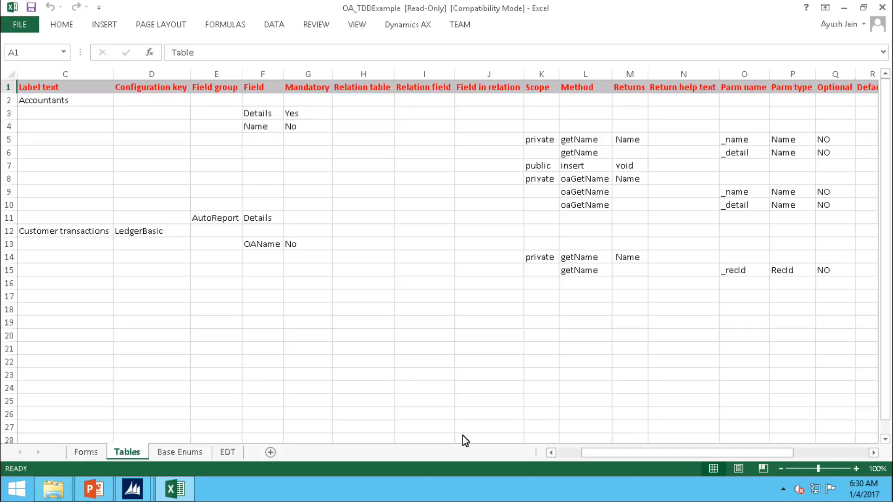
Step: Switch to the Dynamics AX project and compare the usr and sys versions of form AbatementCertificate_IN, inspecting its differing data sources
click(133, 488)
click(219, 421)
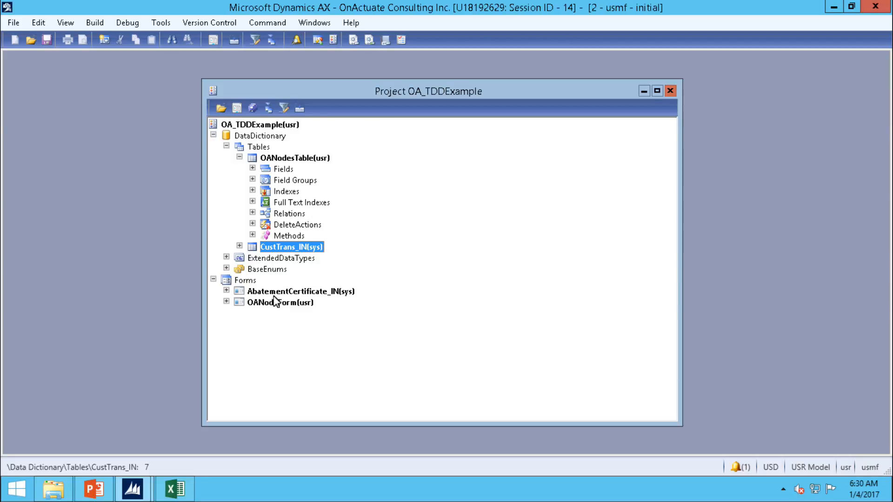
right_click(290, 294)
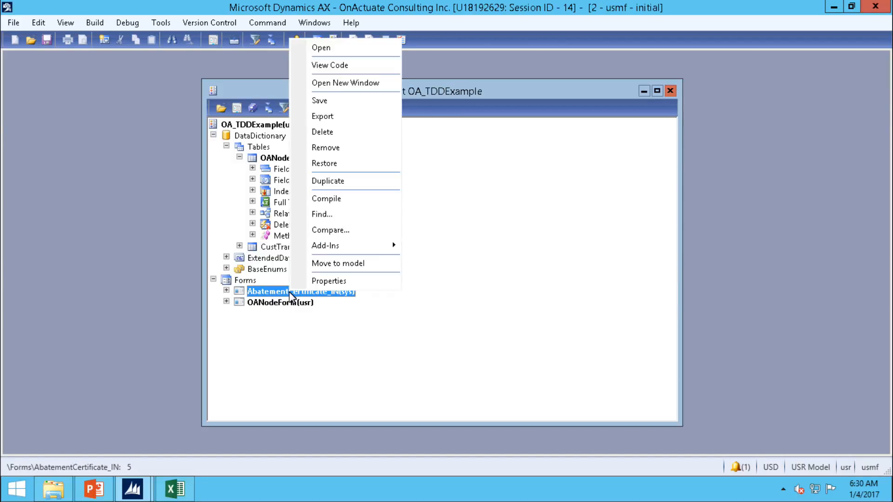
click(343, 230)
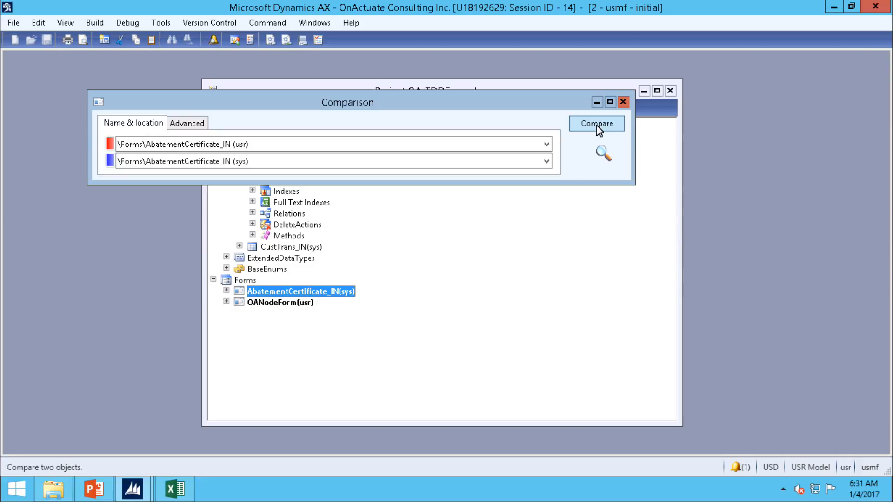
click(598, 126)
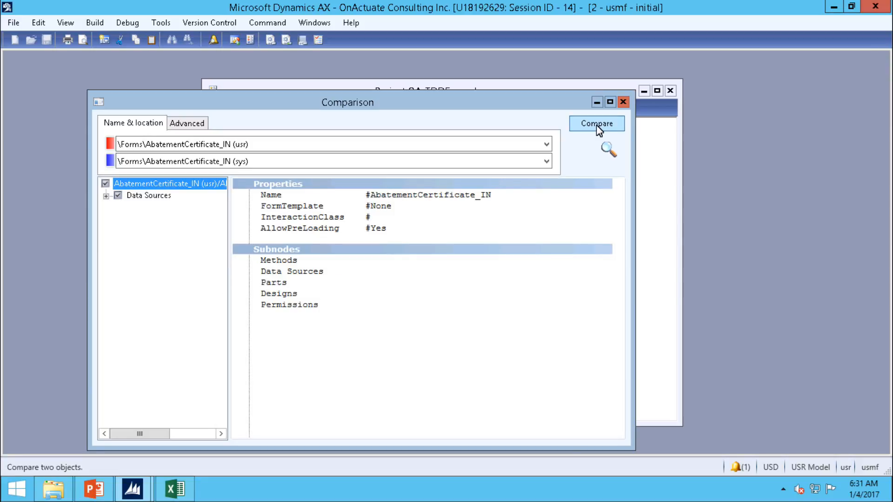
click(106, 196)
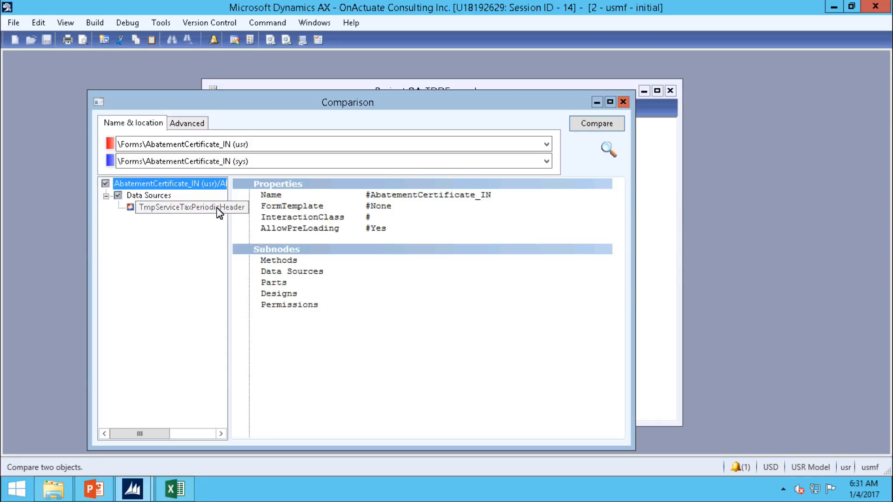
click(624, 102)
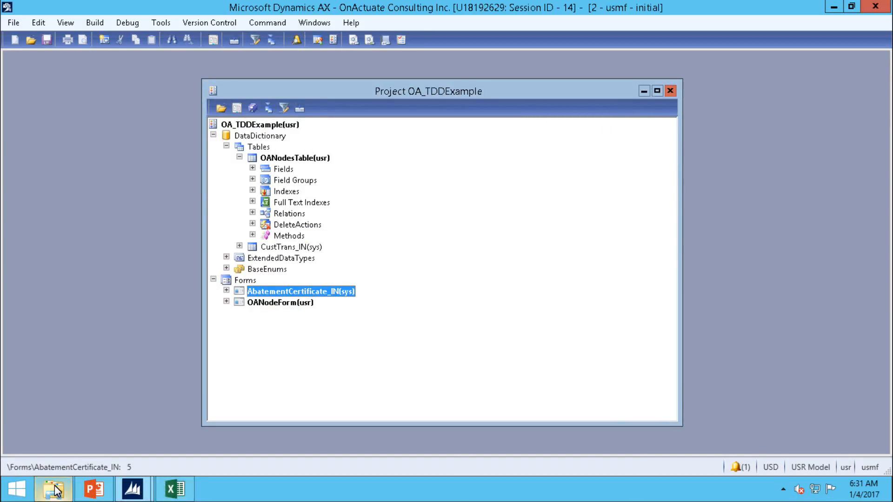
Step: Switch to the Excel workbook and examine the TmpServiceTaxPeriodicHeader row on the Forms sheet through to its Remark column
click(173, 497)
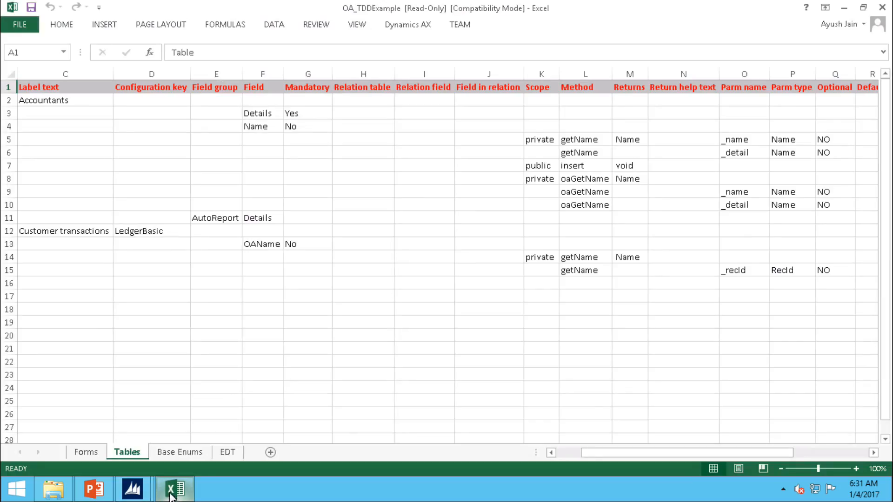
click(85, 452)
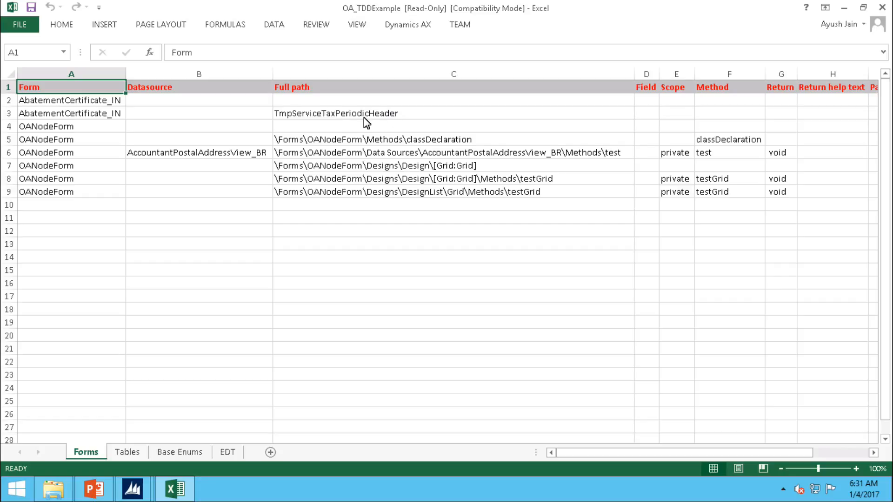
click(385, 116)
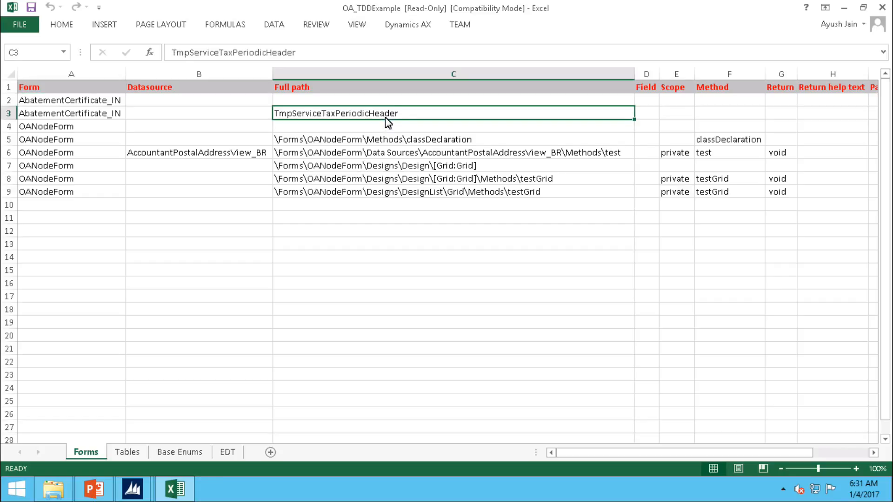
key(Right)
key(Right)
key(Right)
key(Right)
key(Right)
key(Right)
key(Right)
key(Right)
key(Right)
key(Right)
key(Right)
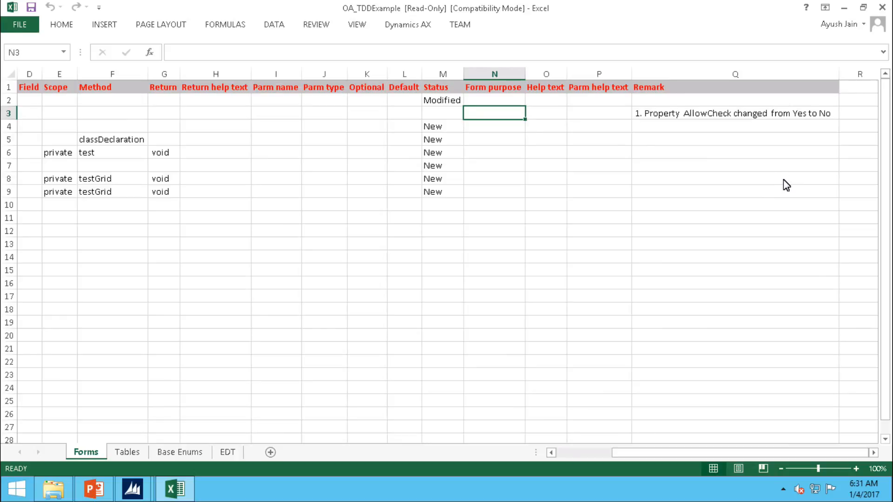
click(680, 120)
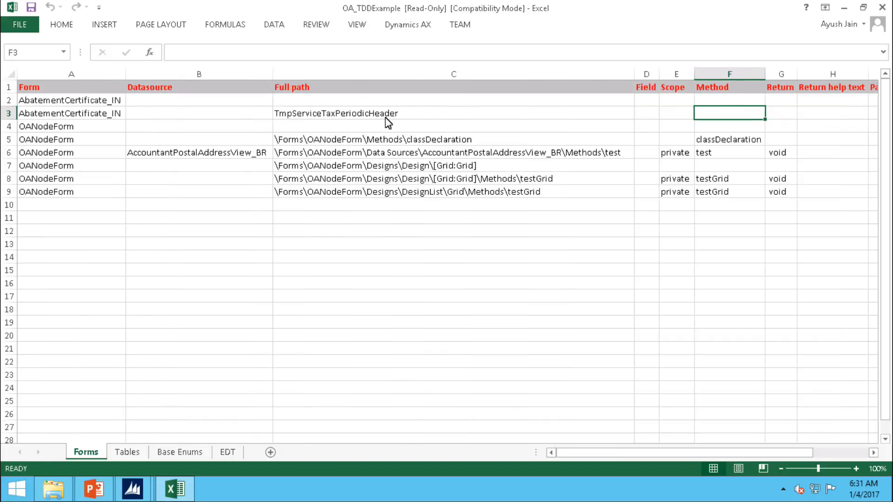
key(Right)
key(Right)
key(Right)
key(Right)
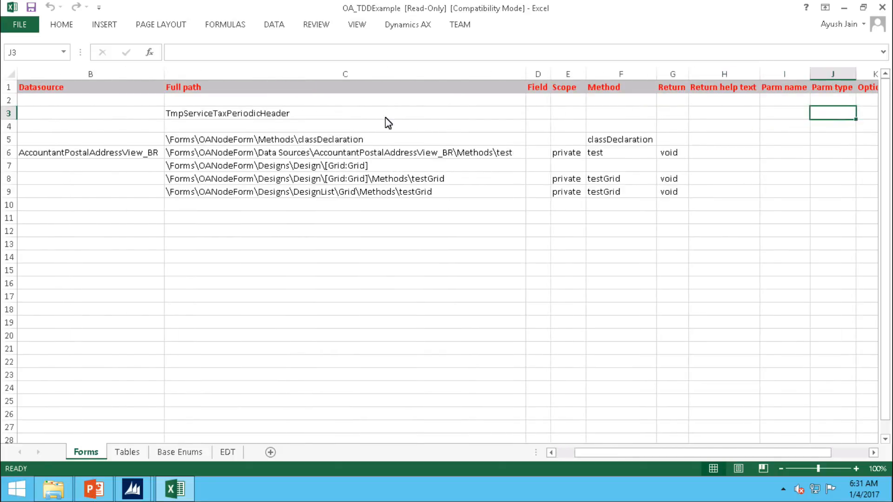
key(Right)
key(Right)
key(Right)
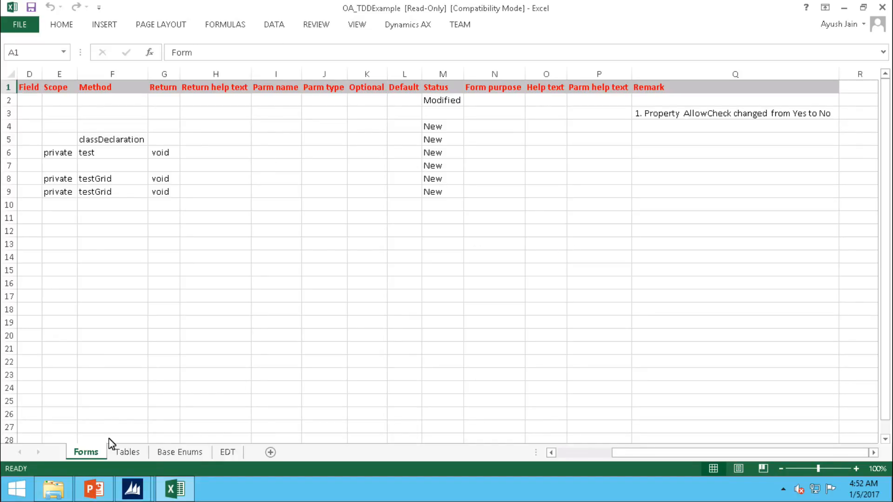
Step: Switch to the Dynamics AX project and compare the usr and sys versions of base enum ABC
click(132, 488)
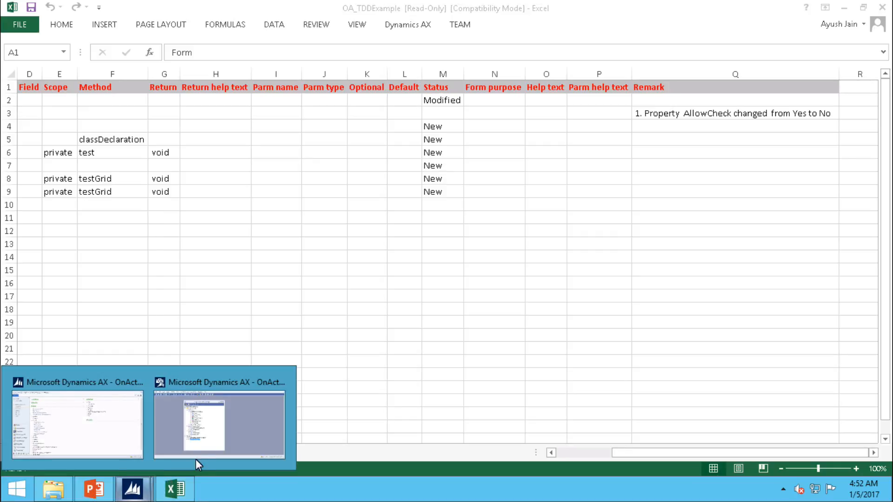
click(215, 443)
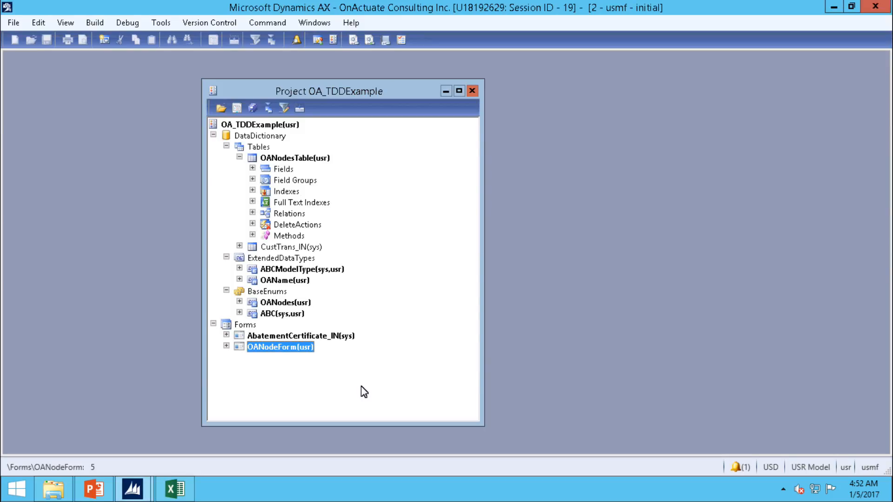
click(274, 314)
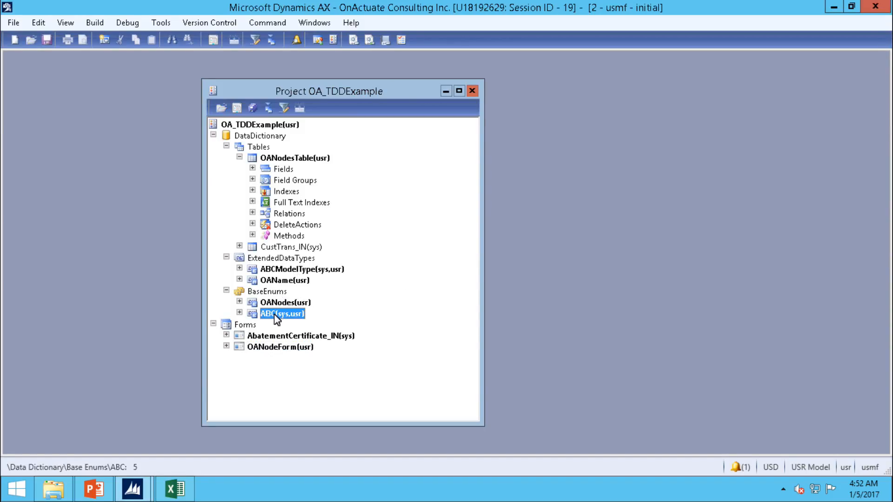
right_click(274, 314)
click(329, 255)
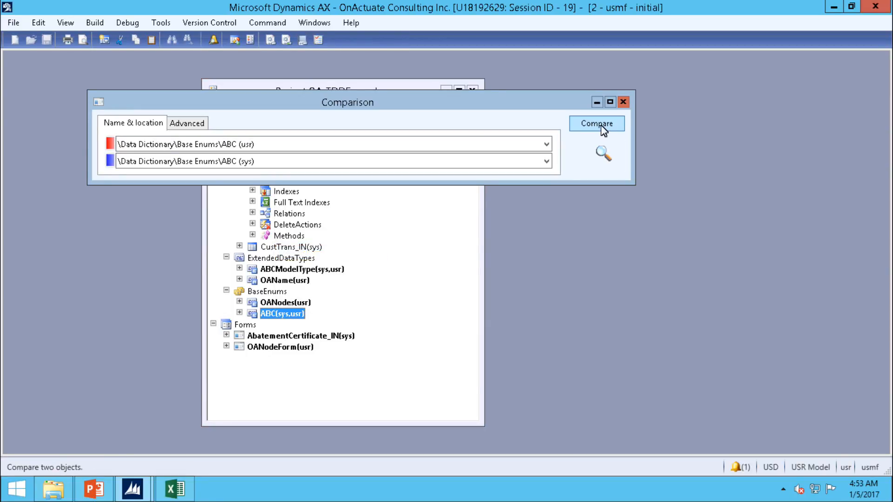
click(604, 129)
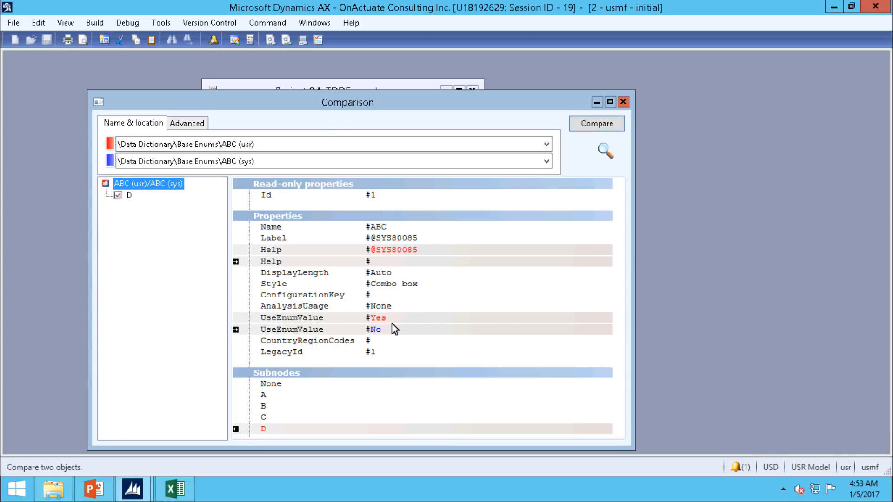
click(623, 102)
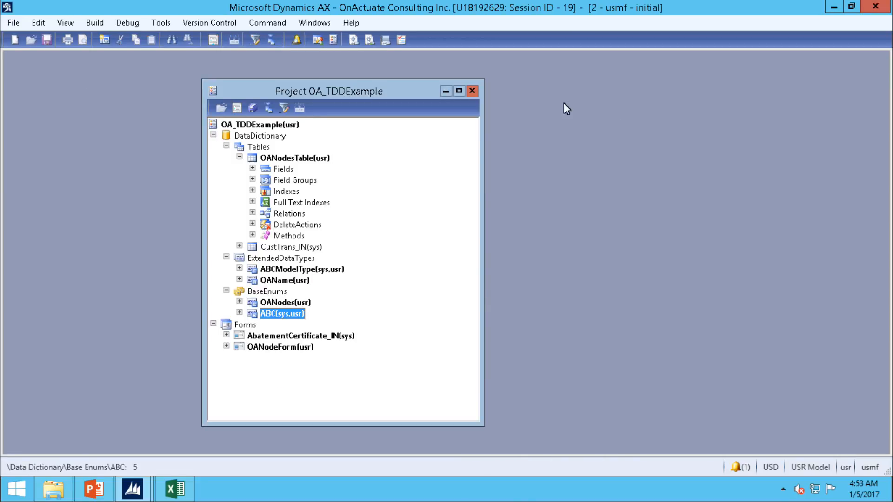
Step: Compare the usr and sys versions of extended data type ABCModelType, examining its property differences down to the Style property
right_click(298, 271)
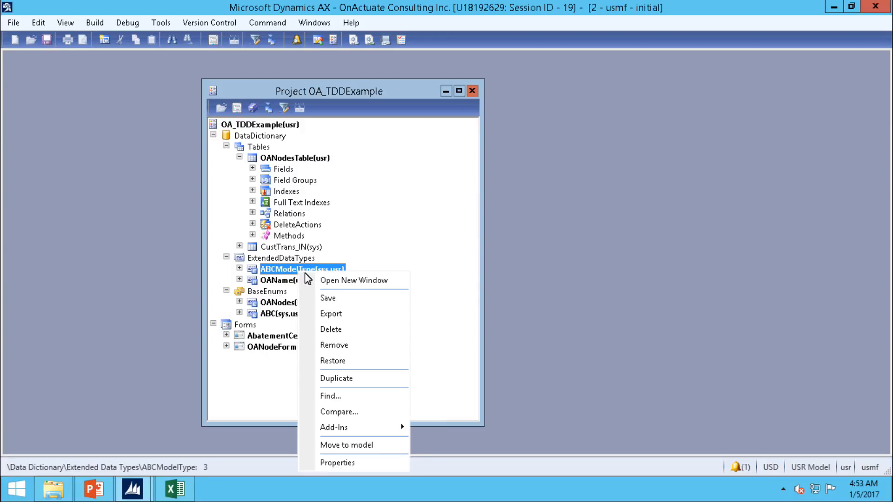
click(338, 412)
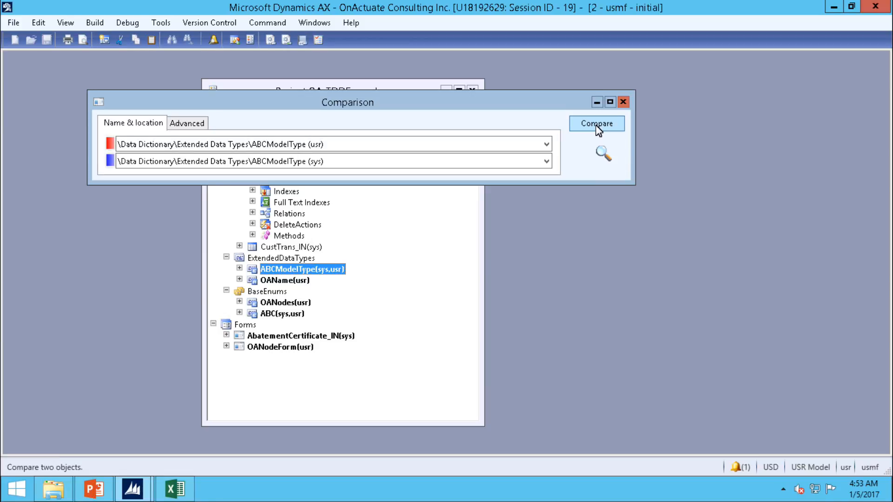
click(597, 126)
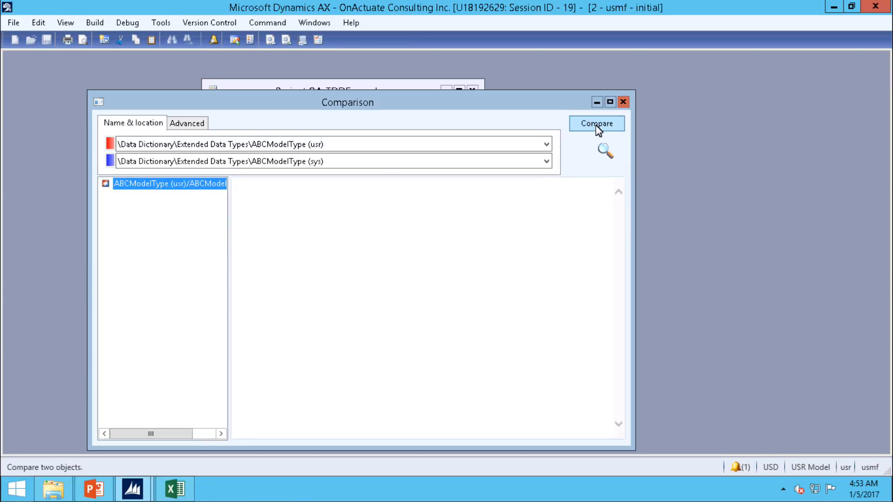
drag(620, 251, 611, 353)
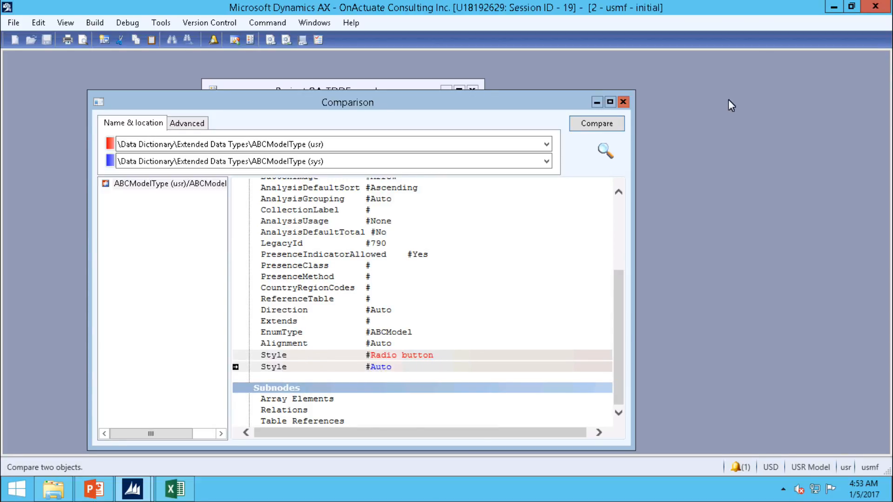
click(625, 105)
Step: Switch to the Excel workbook and review the ABC rows on the Base Enums sheet and the ABCModelType remark on the EDT sheet
click(173, 492)
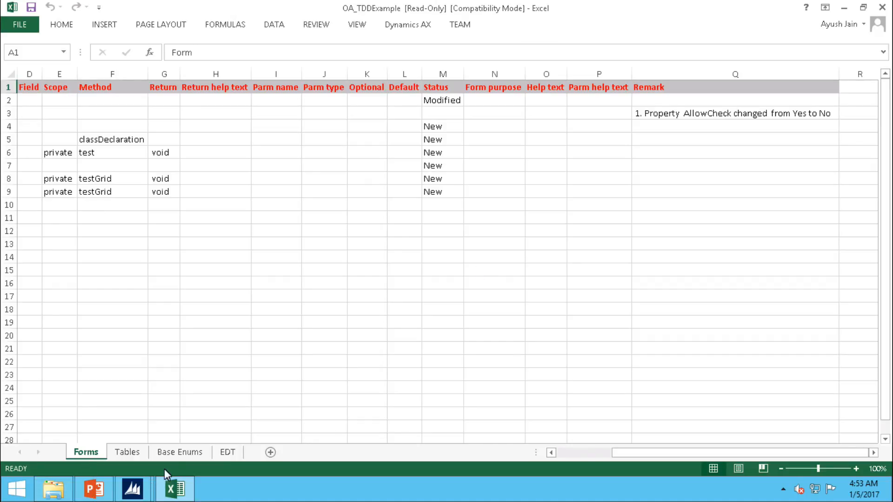
click(174, 456)
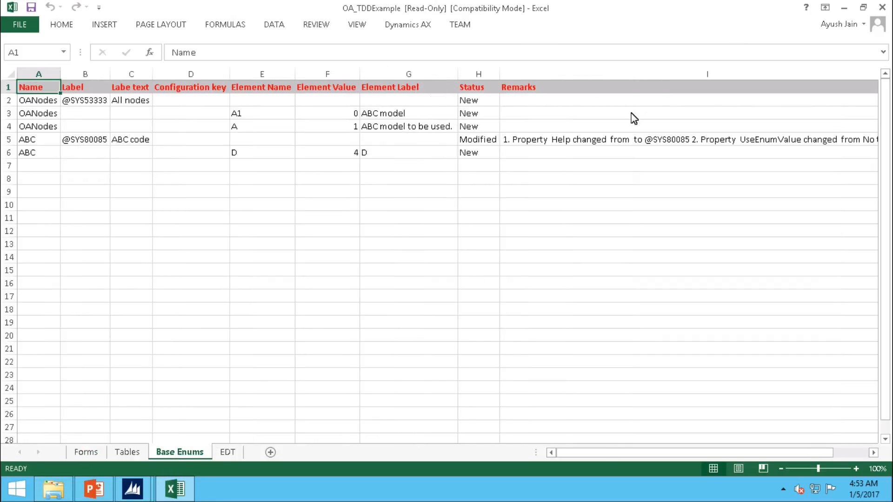
click(604, 148)
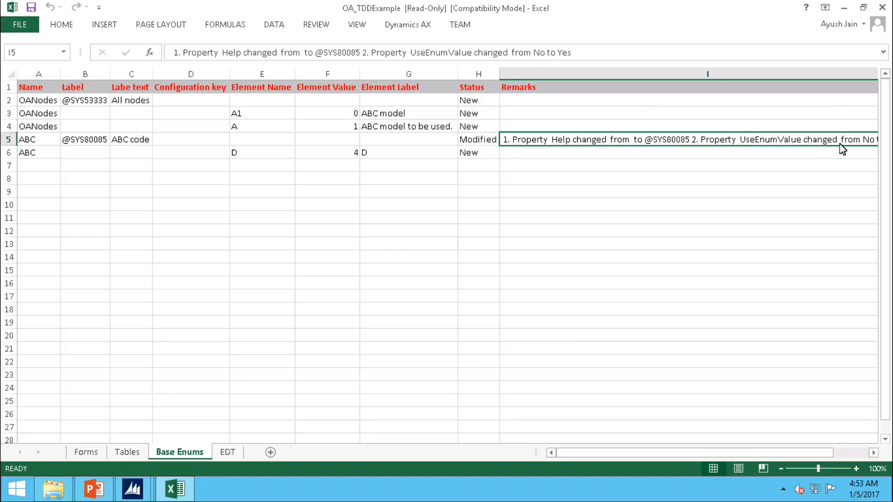
click(375, 157)
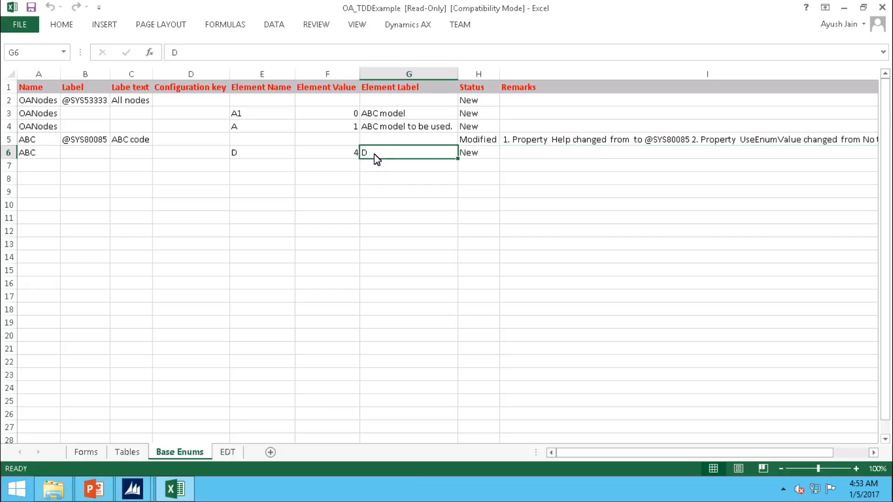
click(228, 453)
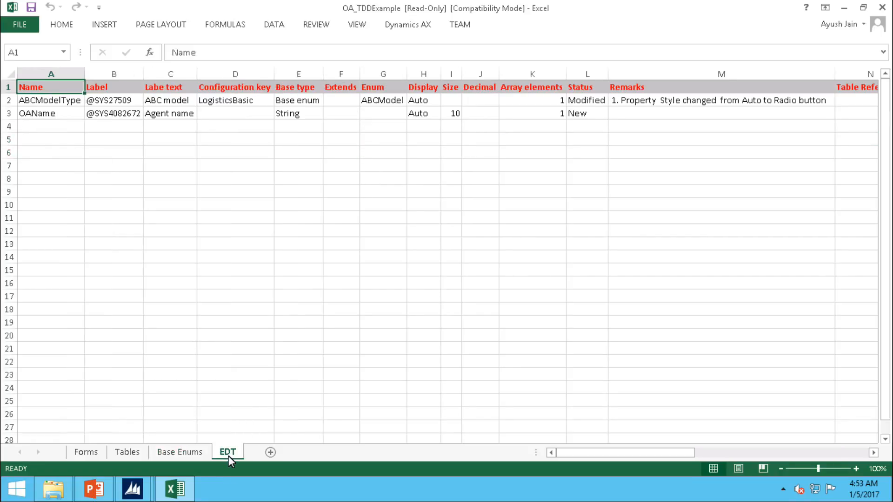
click(673, 110)
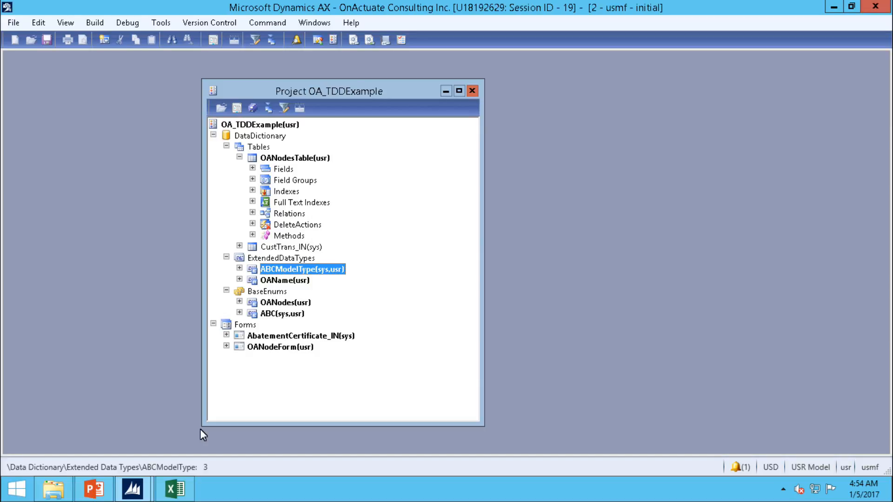
Step: In Dynamics AX, create a TDD for OA_TDDExample on layer usr with Use project name enabled, saved as C:\TDD\OA_TDDExample1
click(160, 24)
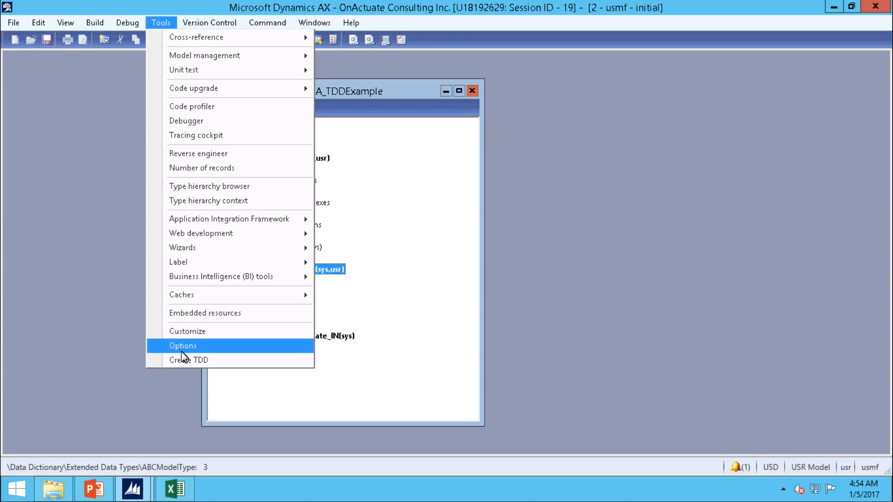
click(189, 361)
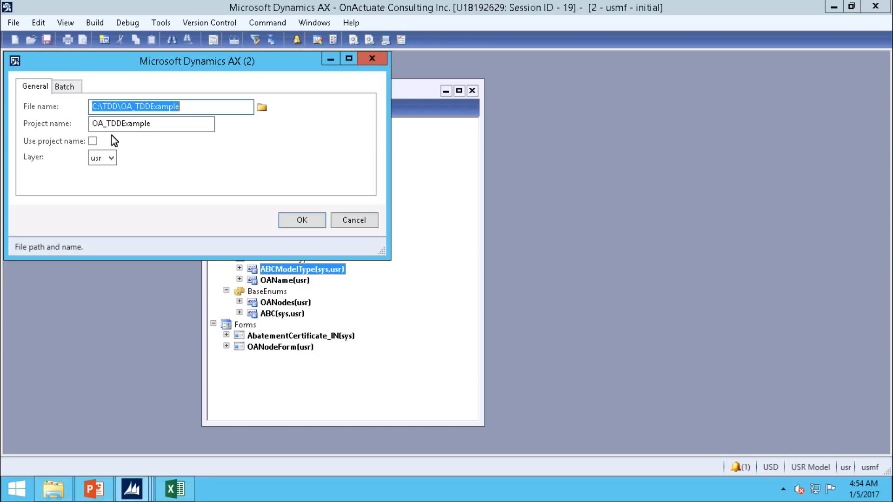
click(93, 140)
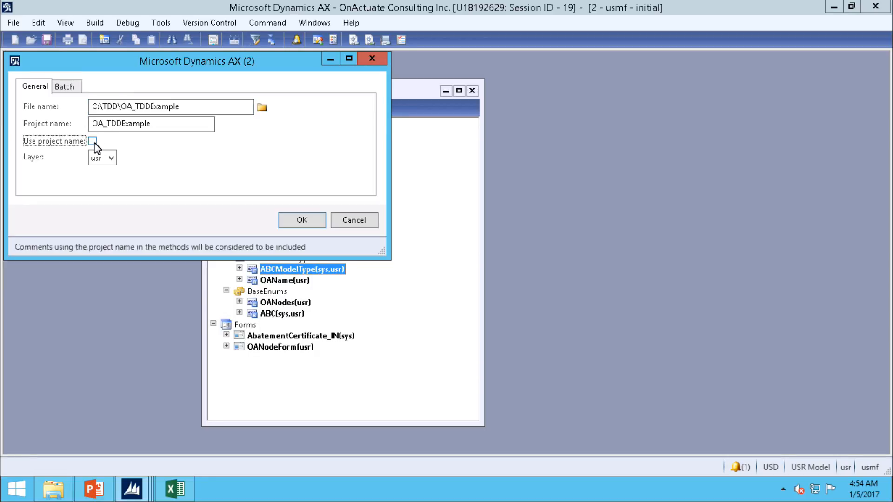
click(188, 113)
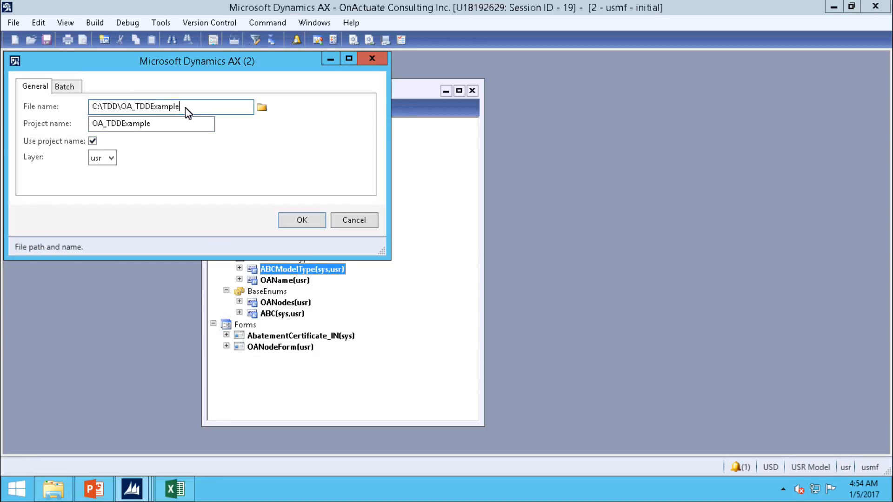
text(1)
click(309, 228)
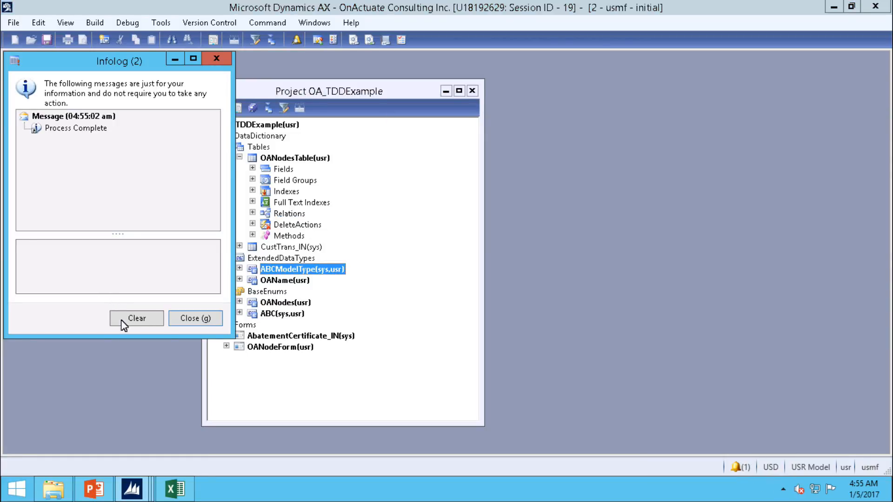
click(192, 320)
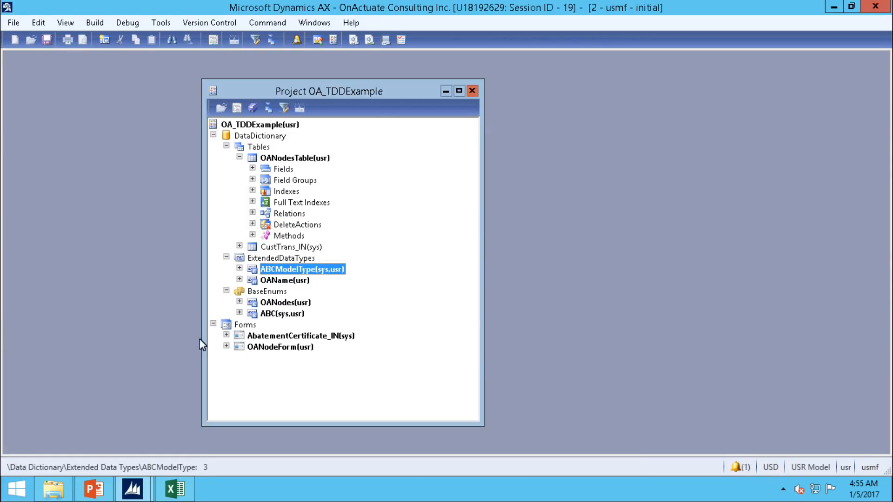
Step: Open the OA_TDDExample1 workbook from the C:\TDD folder and review its Forms and Tables sheets
click(64, 492)
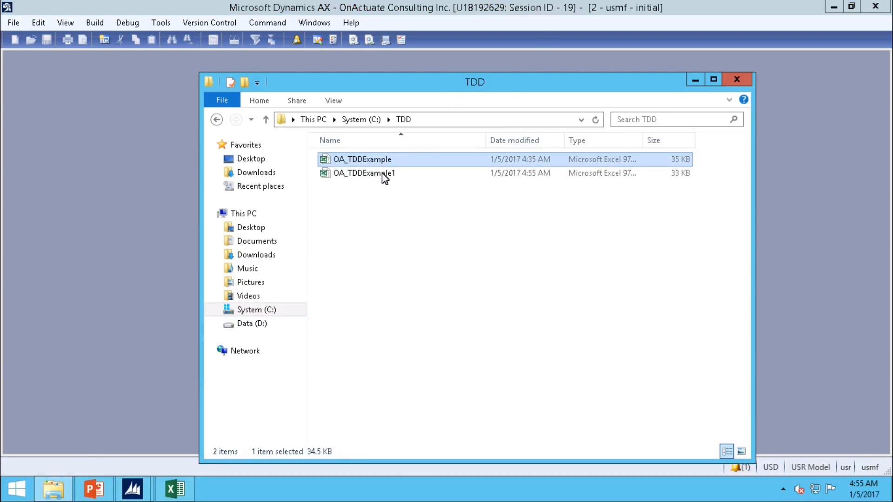
click(384, 175)
double_click(384, 176)
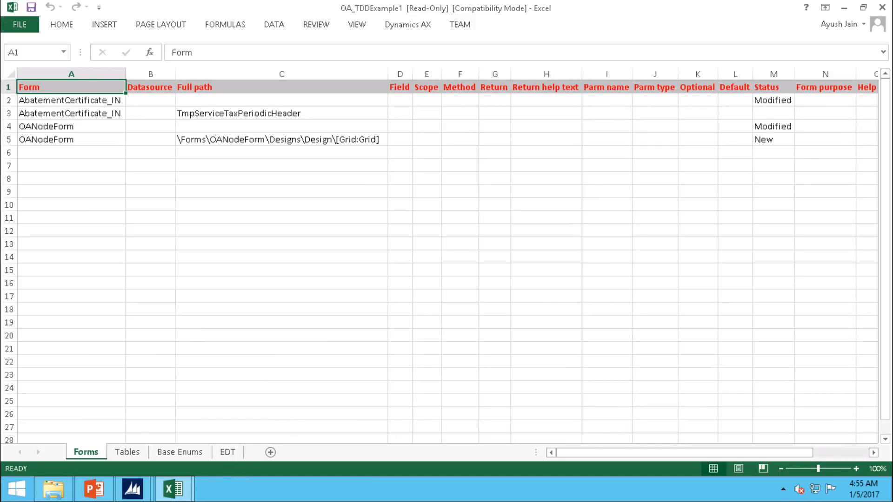
key(ctrl+Page_Down)
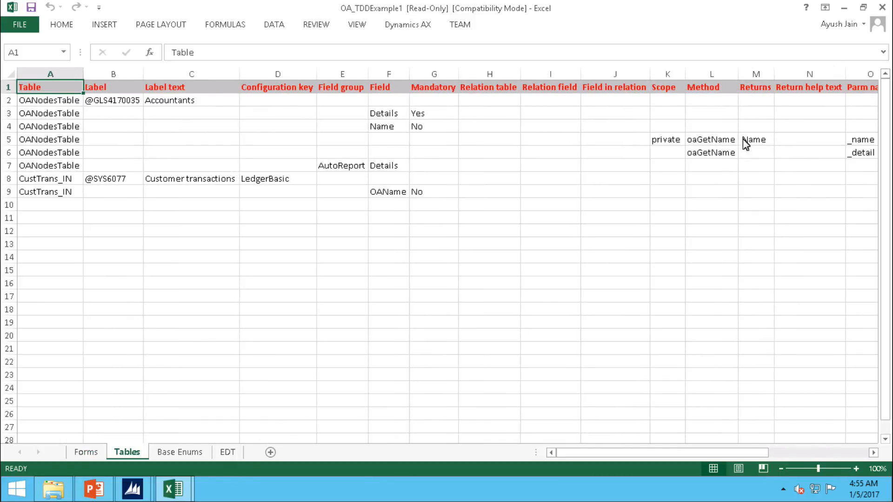
click(843, 9)
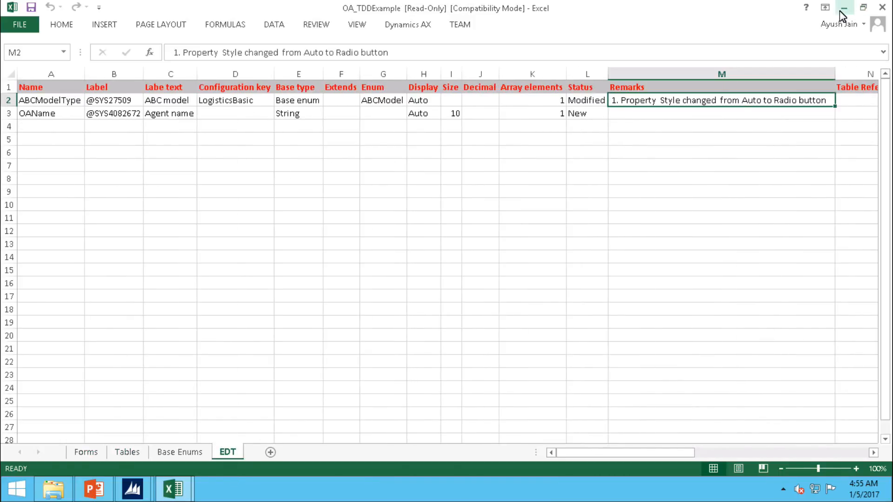
Step: Switch to the Dynamics AX project, open the oaGetName method of OANodesTable and inspect the project name in its comment
click(132, 488)
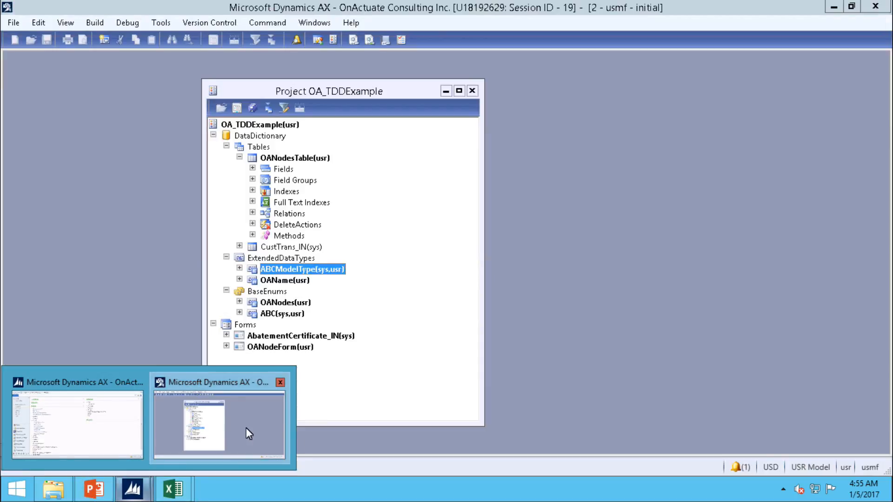
click(246, 428)
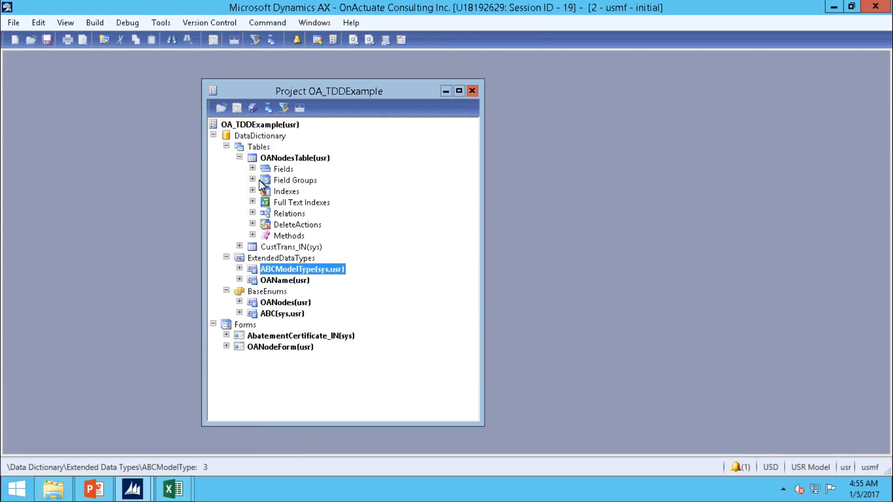
click(254, 236)
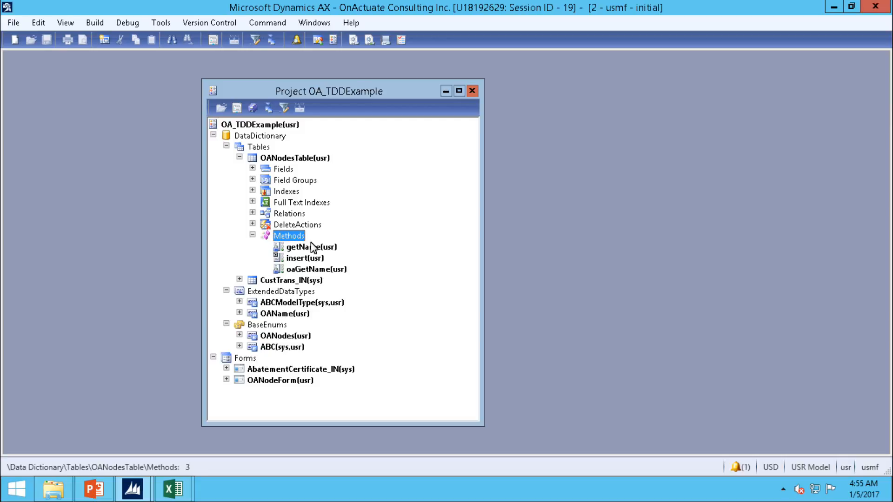
double_click(313, 271)
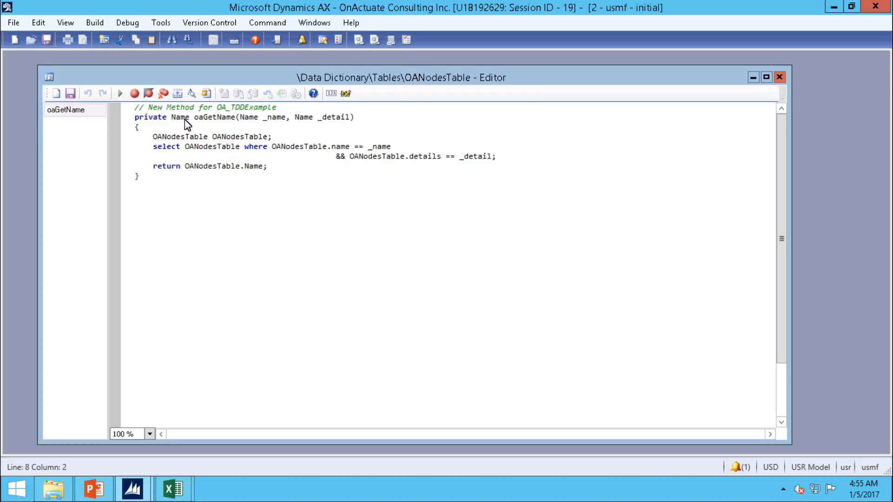
drag(217, 108, 279, 107)
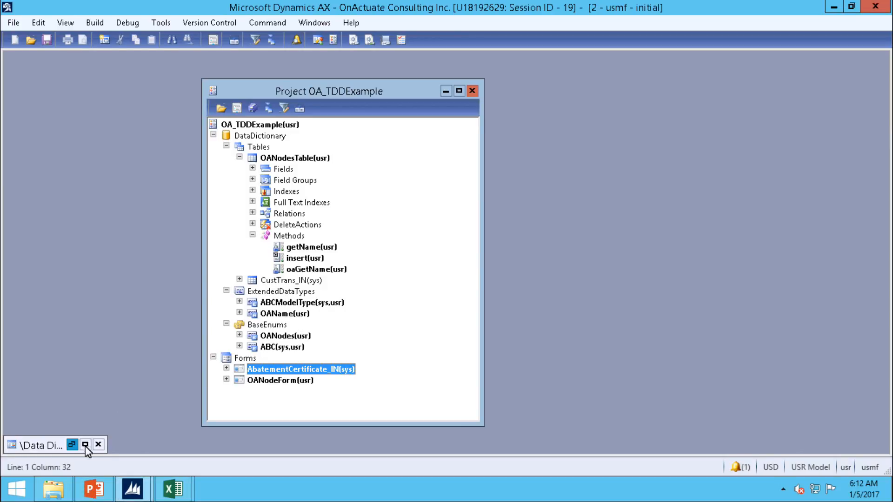
Step: Open the code of form OANodeForm and inspect its test and testGrid methods for project name comments
double_click(285, 381)
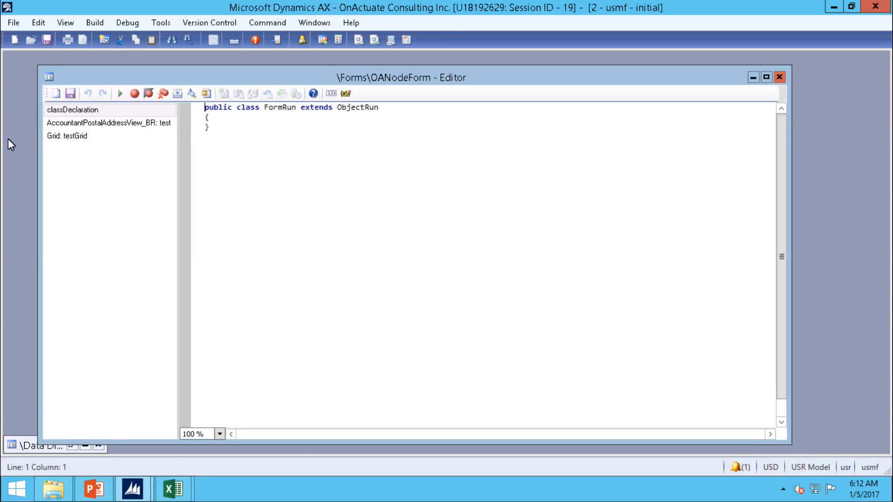
click(97, 125)
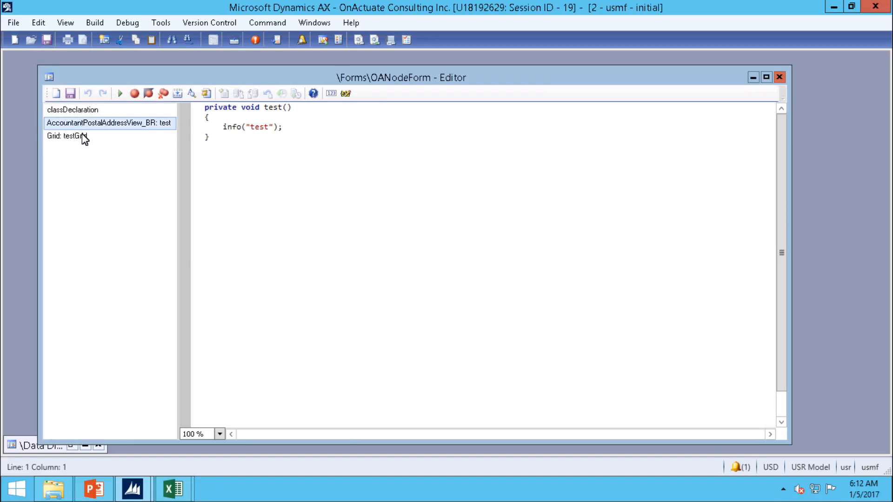
click(84, 138)
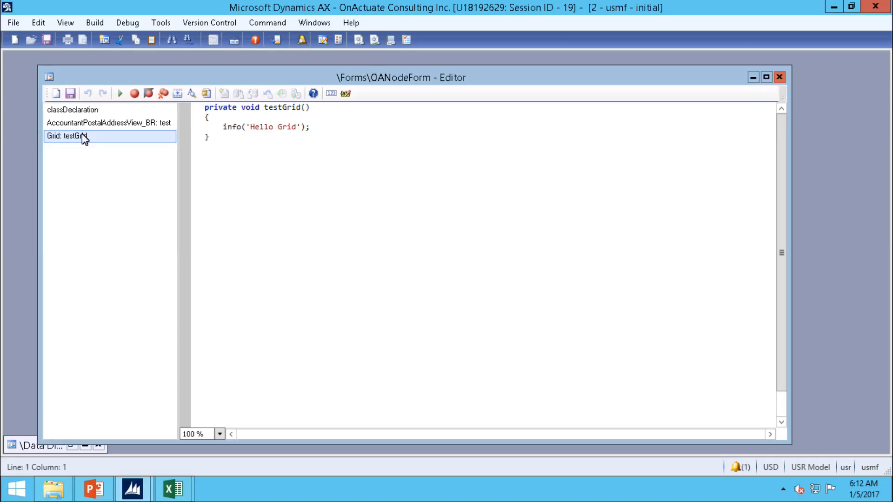